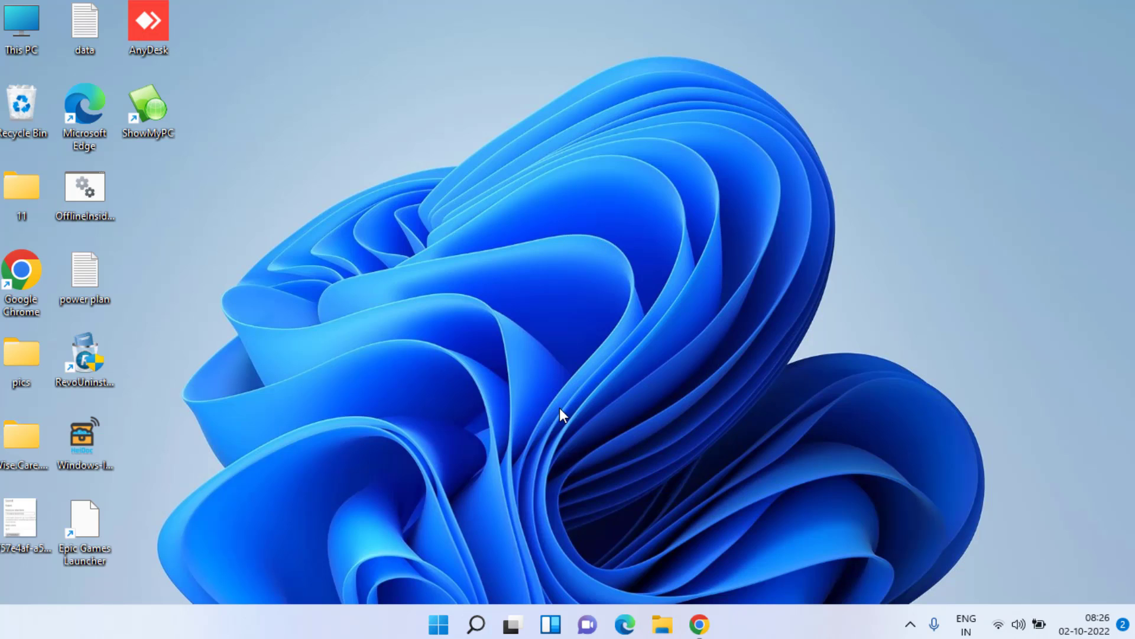
- Open Device Manager and select Intel(R) HD Graphics 5500 under Display adapters
{"action": "right_click", "coordinate": [439, 626]}
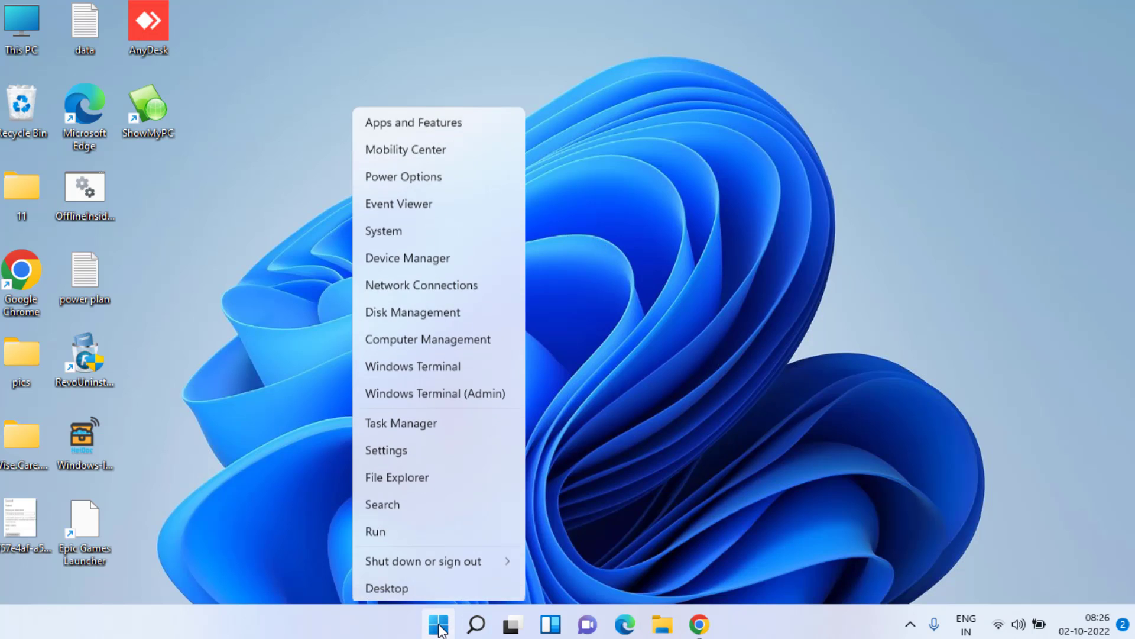
{"action": "left_click", "coordinate": [431, 258]}
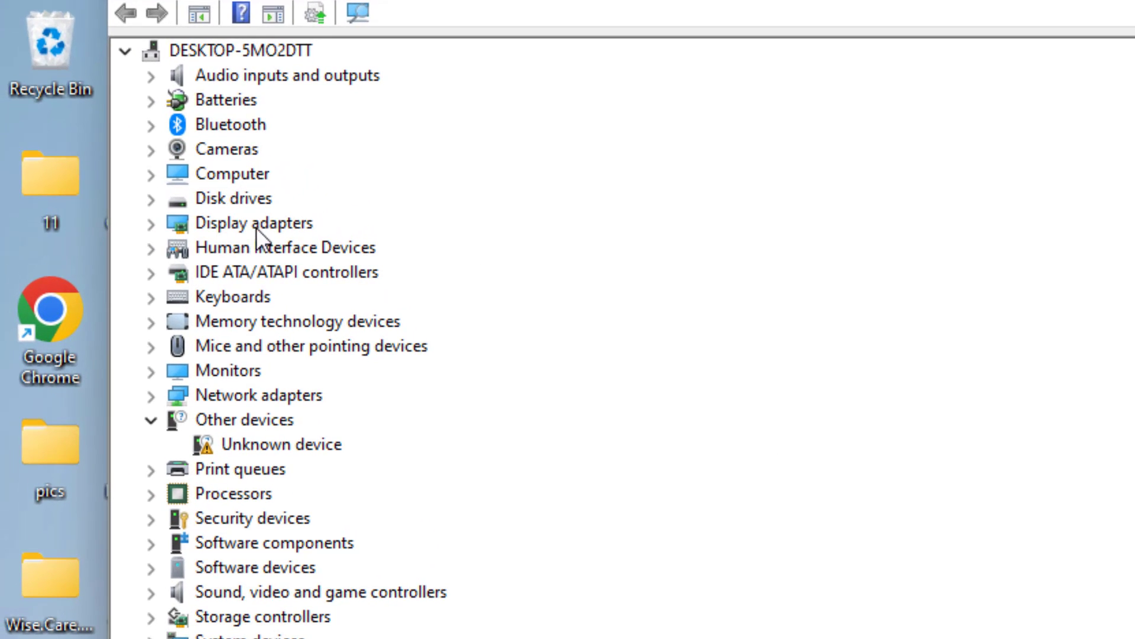
{"action": "left_click", "coordinate": [105, 217]}
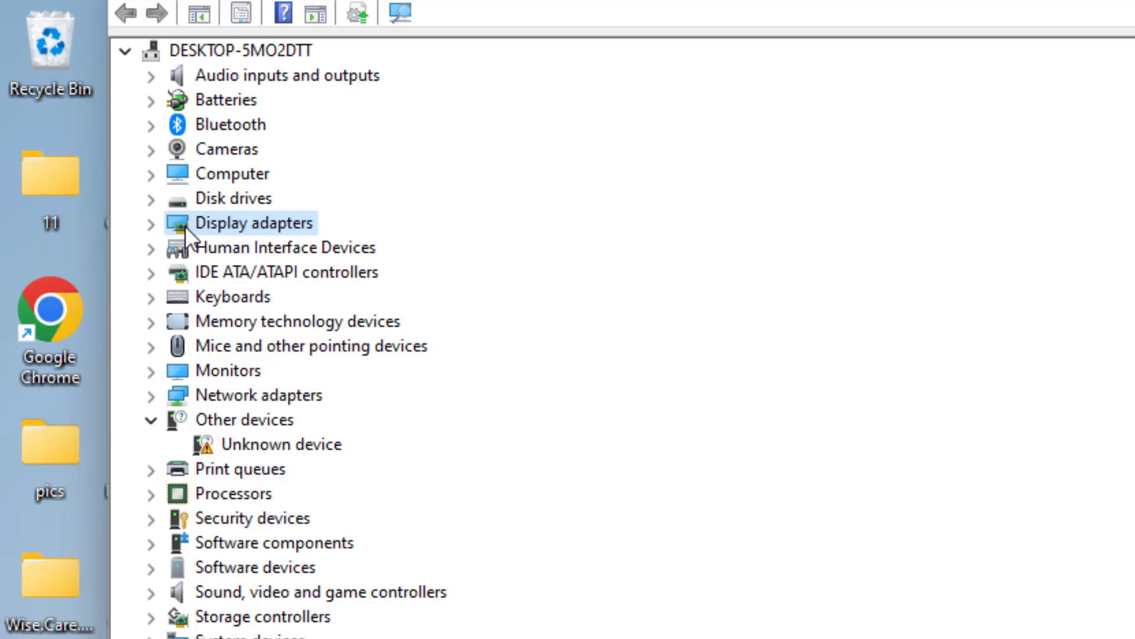
{"action": "left_click", "coordinate": [156, 228]}
{"action": "left_click", "coordinate": [332, 249]}
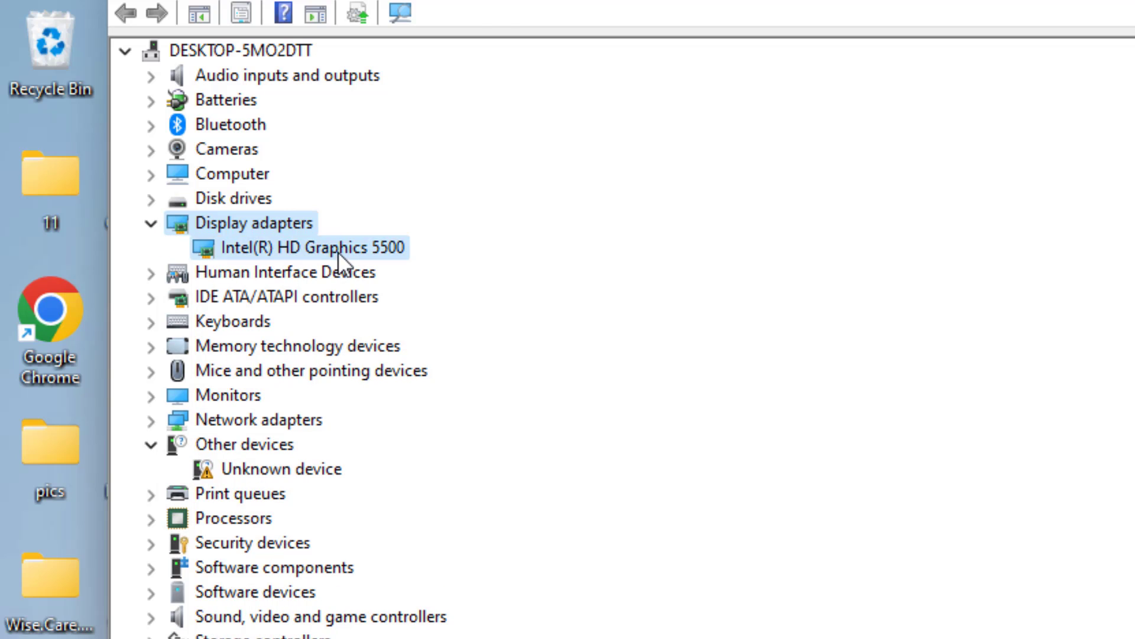
- Reinstall the Intel(R) HD Graphics 5500 driver from the computer's compatible driver list
{"action": "right_click", "coordinate": [347, 248]}
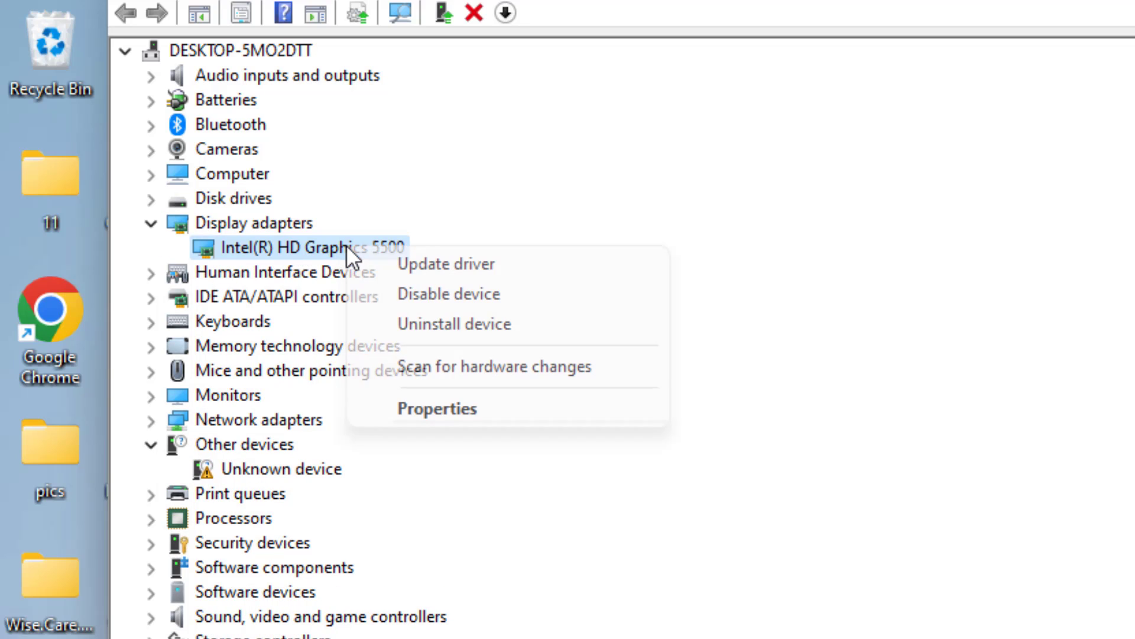
{"action": "left_click", "coordinate": [477, 263]}
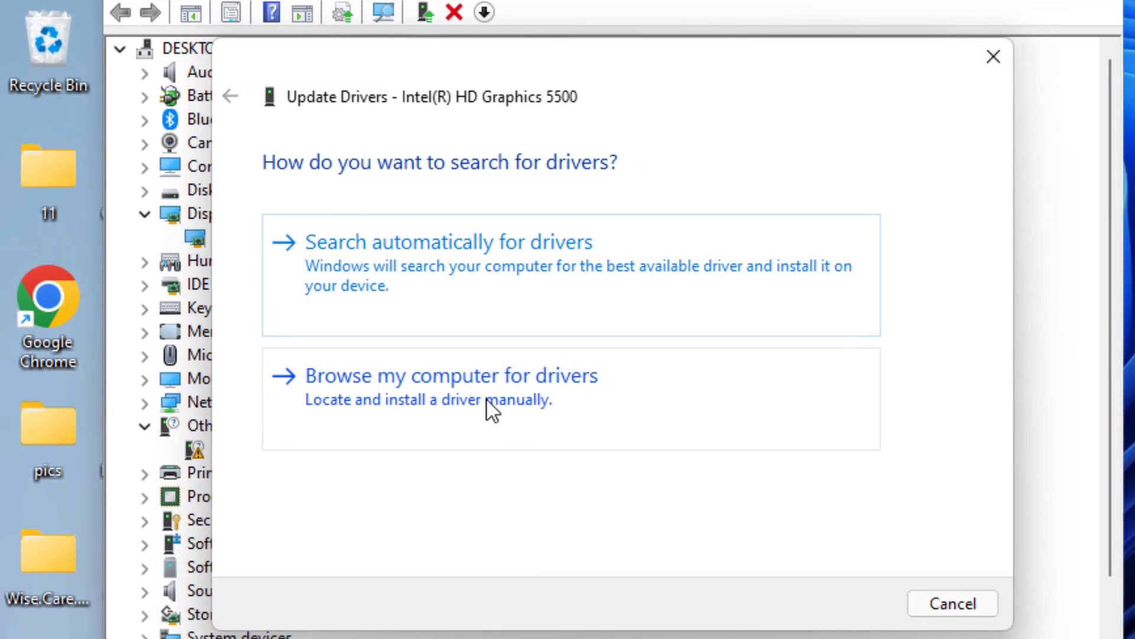
{"action": "left_click", "coordinate": [504, 414]}
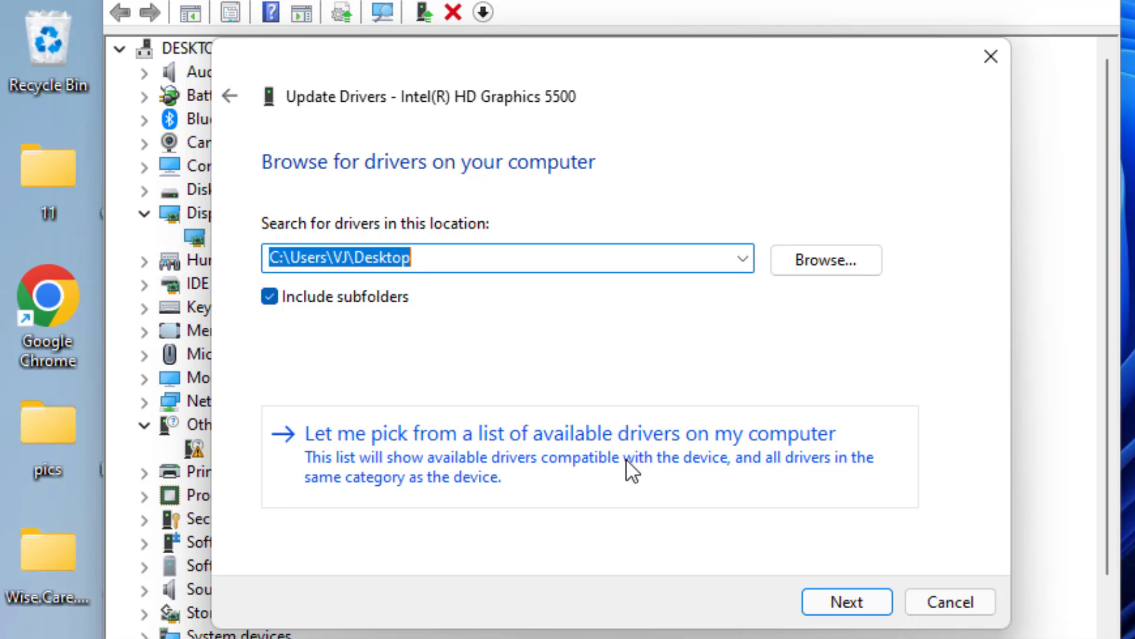
{"action": "left_click", "coordinate": [669, 465]}
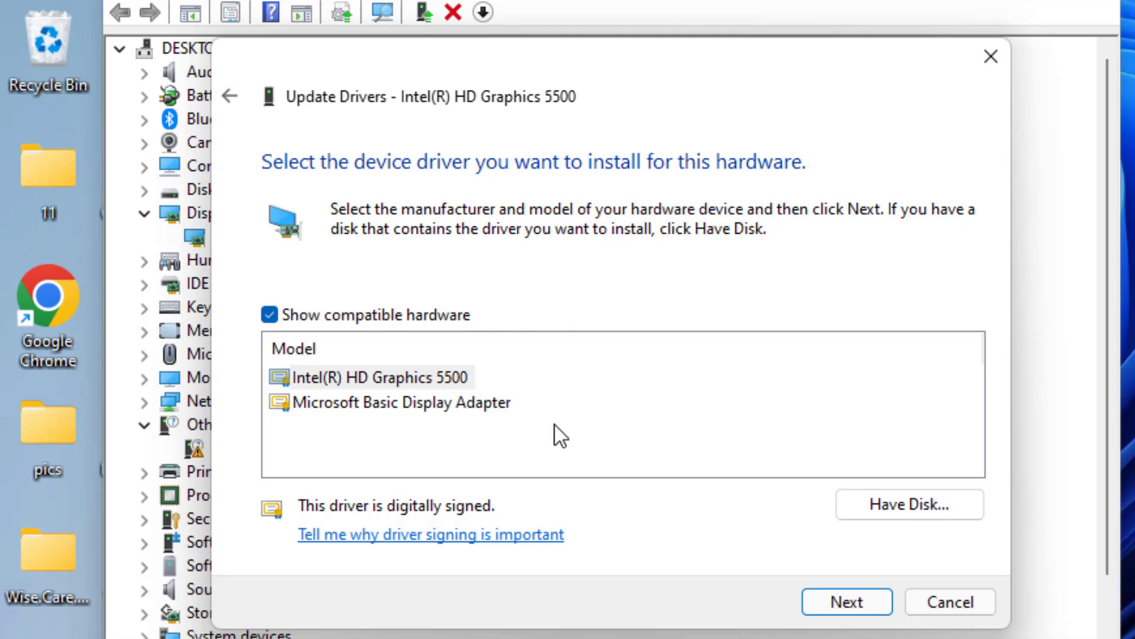
{"action": "left_click", "coordinate": [404, 382]}
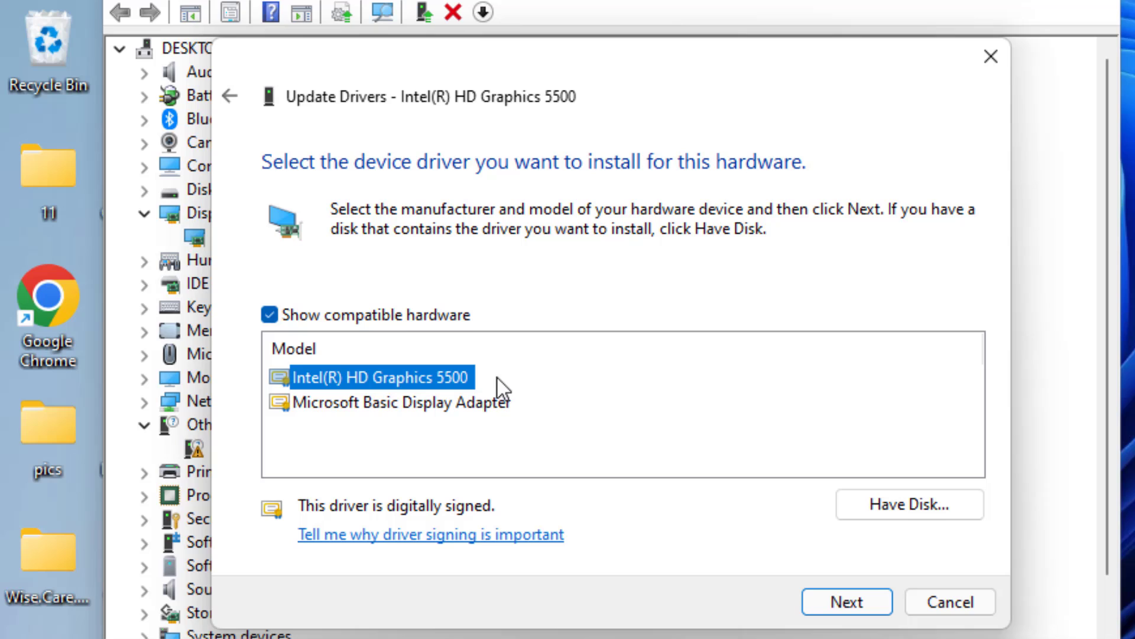
{"action": "left_click", "coordinate": [846, 601]}
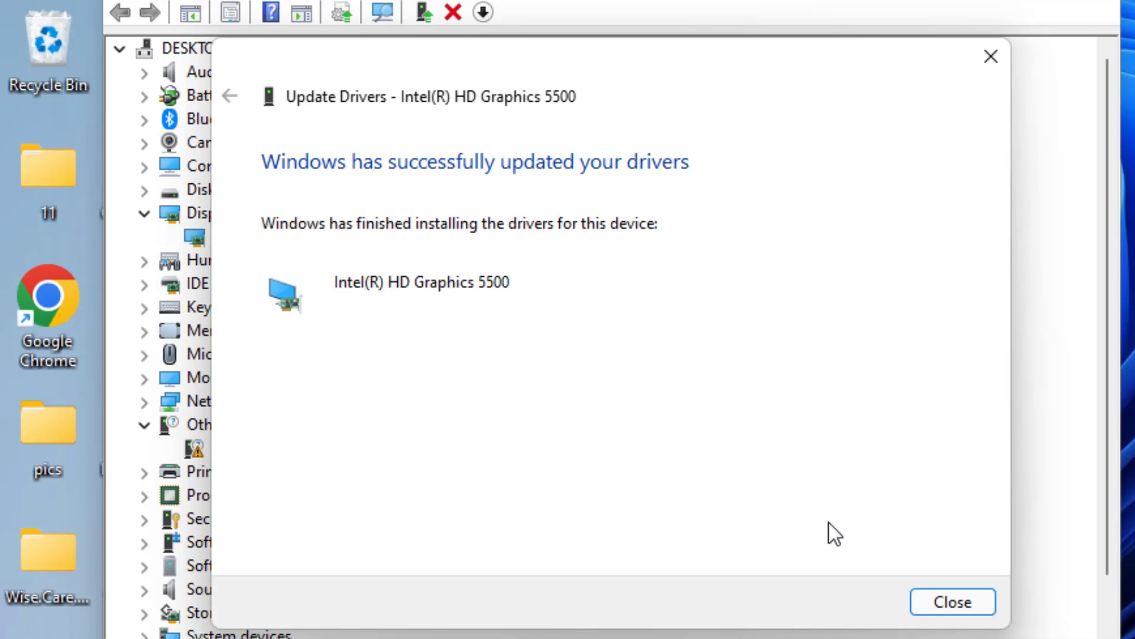
{"action": "left_click", "coordinate": [940, 600]}
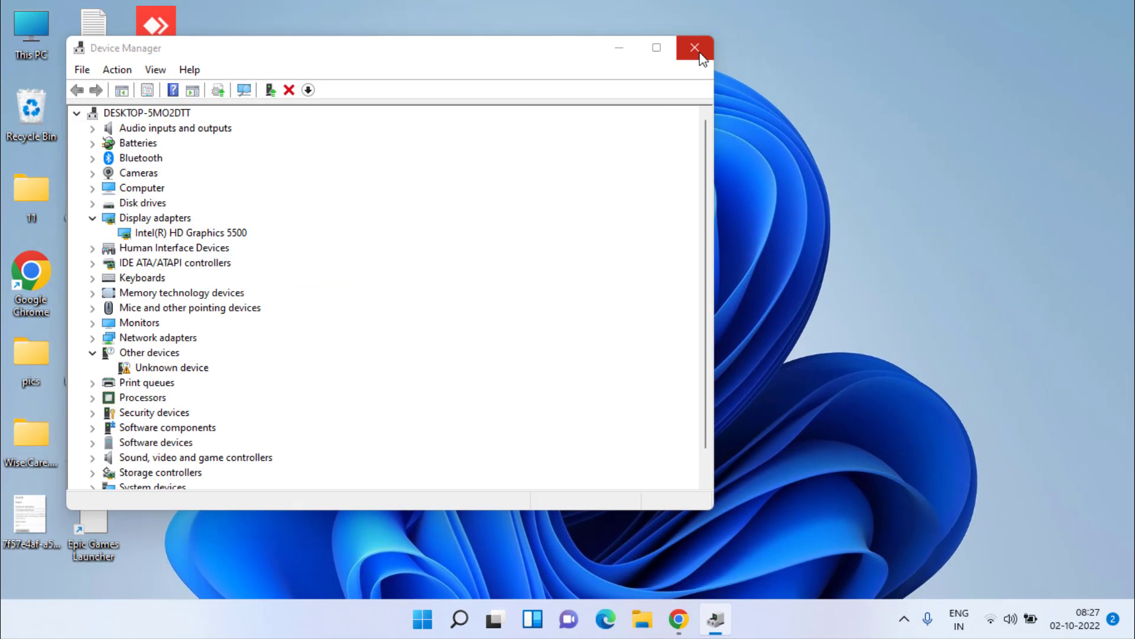
- Close Device Manager, highlight the FIFA 23 minimum requirements paragraph in Chrome, then minimize Chrome
{"action": "left_click", "coordinate": [700, 57]}
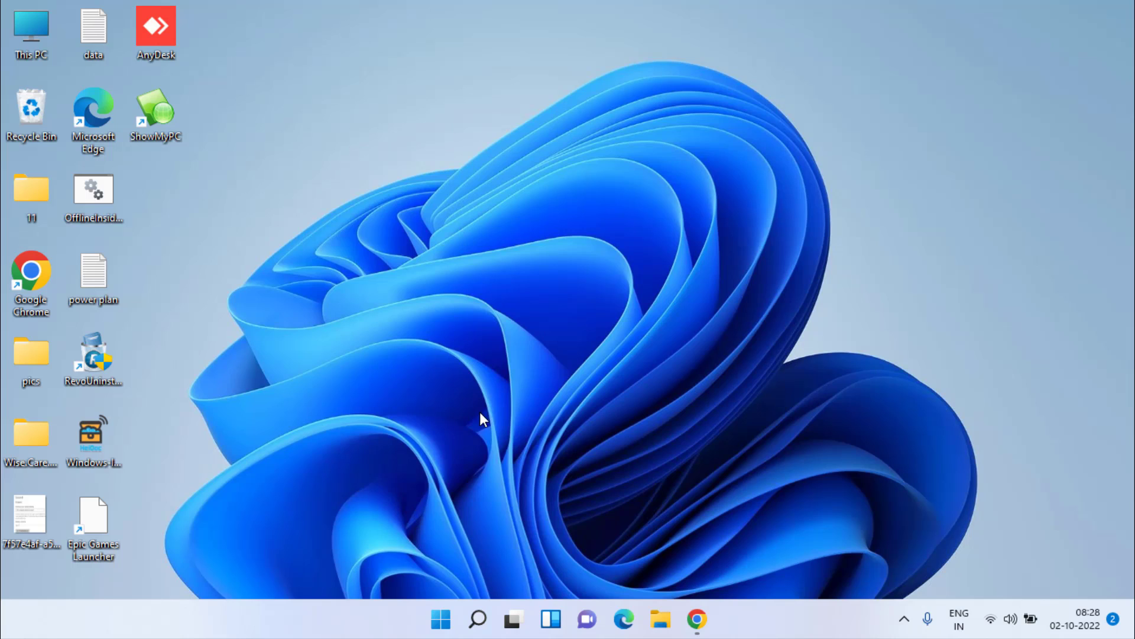
{"action": "left_click", "coordinate": [697, 618]}
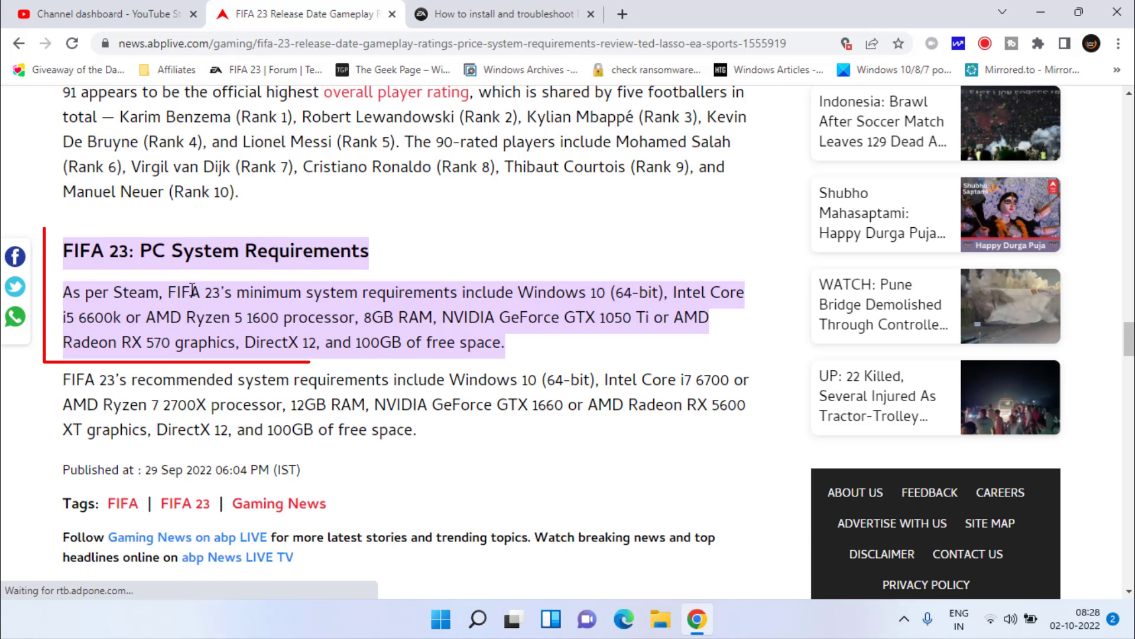
{"action": "left_click_drag", "start_coordinate": [68, 286], "coordinate": [518, 353]}
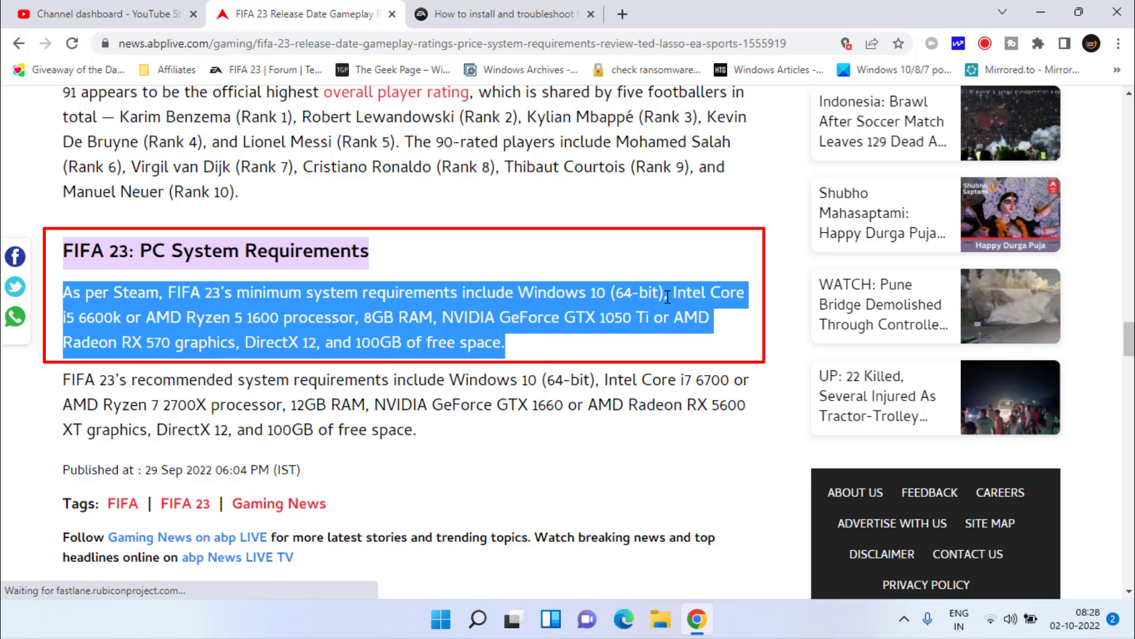
{"action": "left_click", "coordinate": [81, 326]}
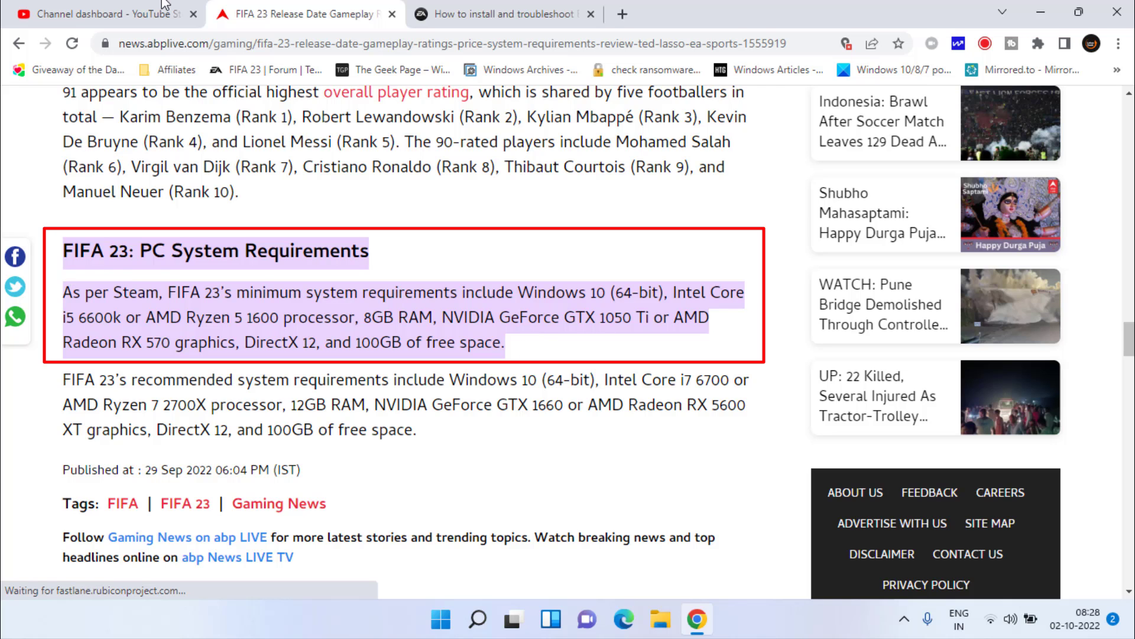
{"action": "left_click", "coordinate": [1040, 13]}
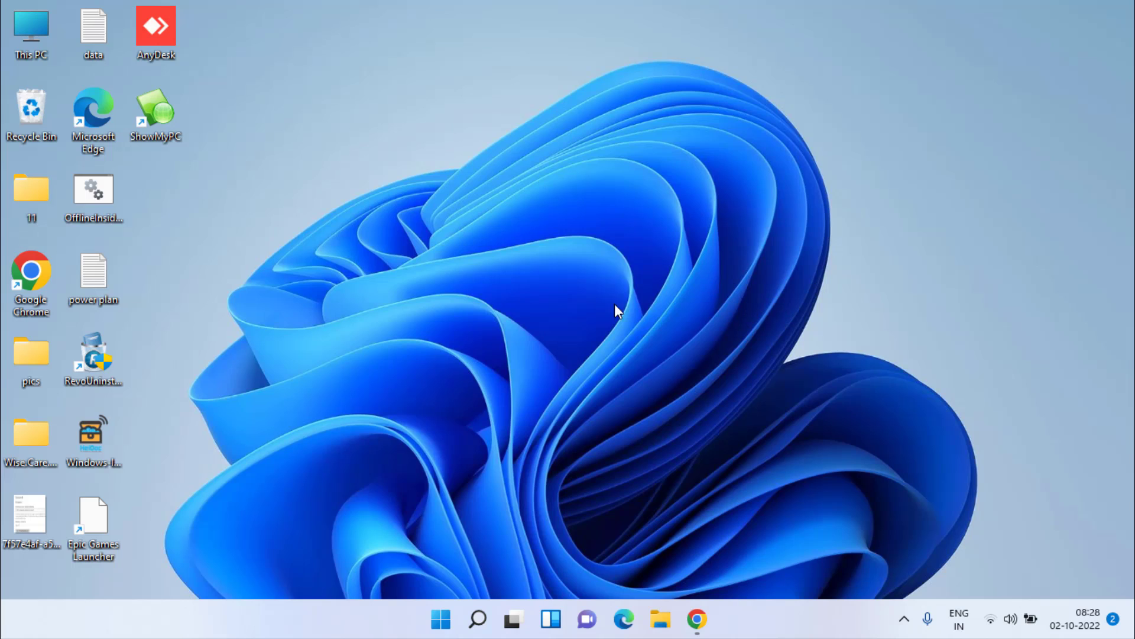
- End the EpicGamesLauncher process in Task Manager, then close Task Manager
{"action": "right_click", "coordinate": [436, 620]}
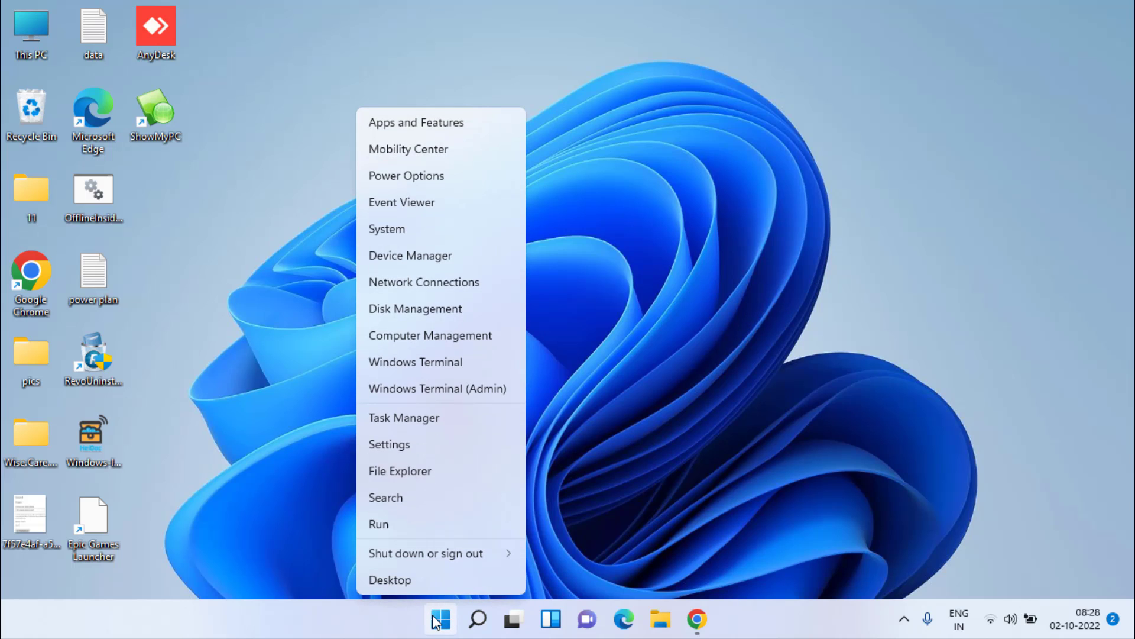
{"action": "left_click", "coordinate": [421, 419]}
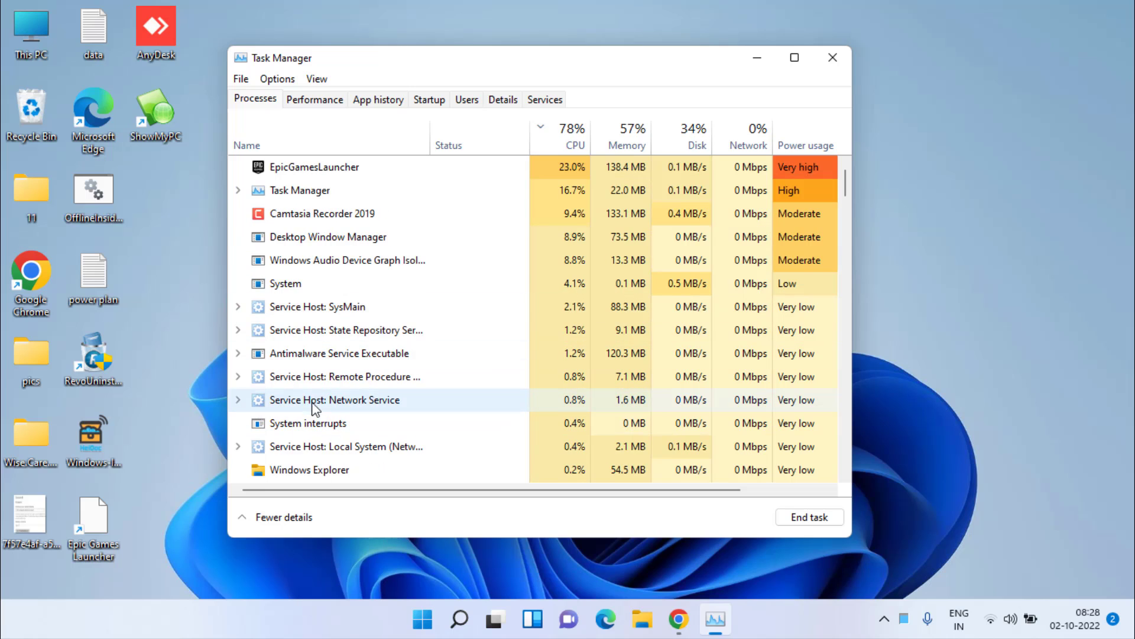
{"action": "scroll", "coordinate": [334, 378], "scroll_direction": "down", "scroll_amount": 5}
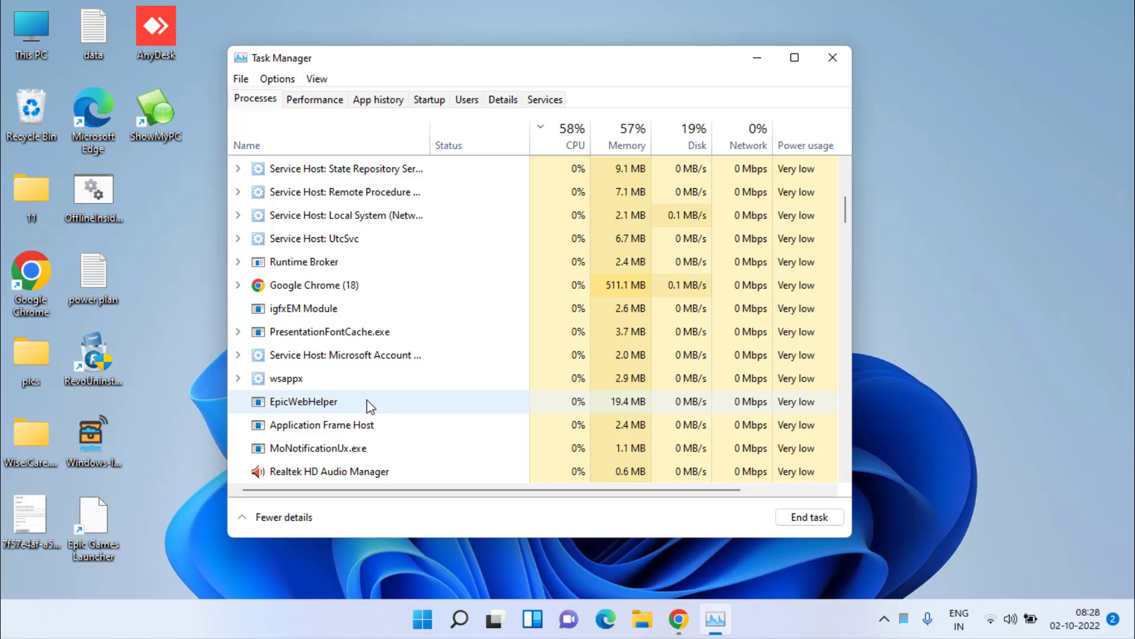
{"action": "scroll", "coordinate": [358, 355], "scroll_direction": "up", "scroll_amount": 5}
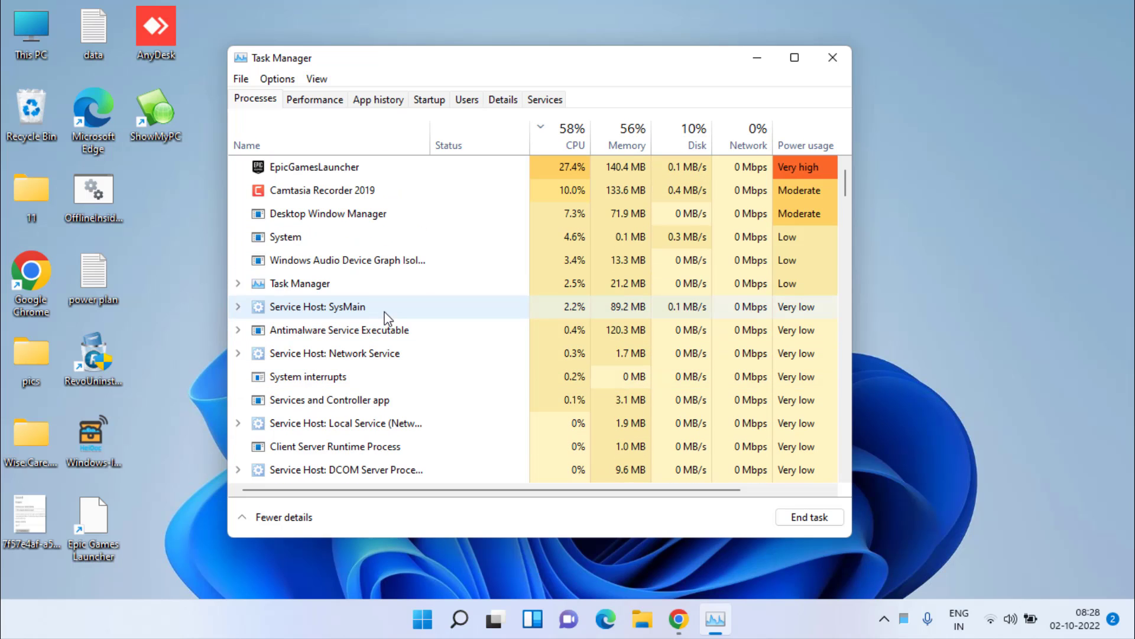
{"action": "right_click", "coordinate": [338, 170]}
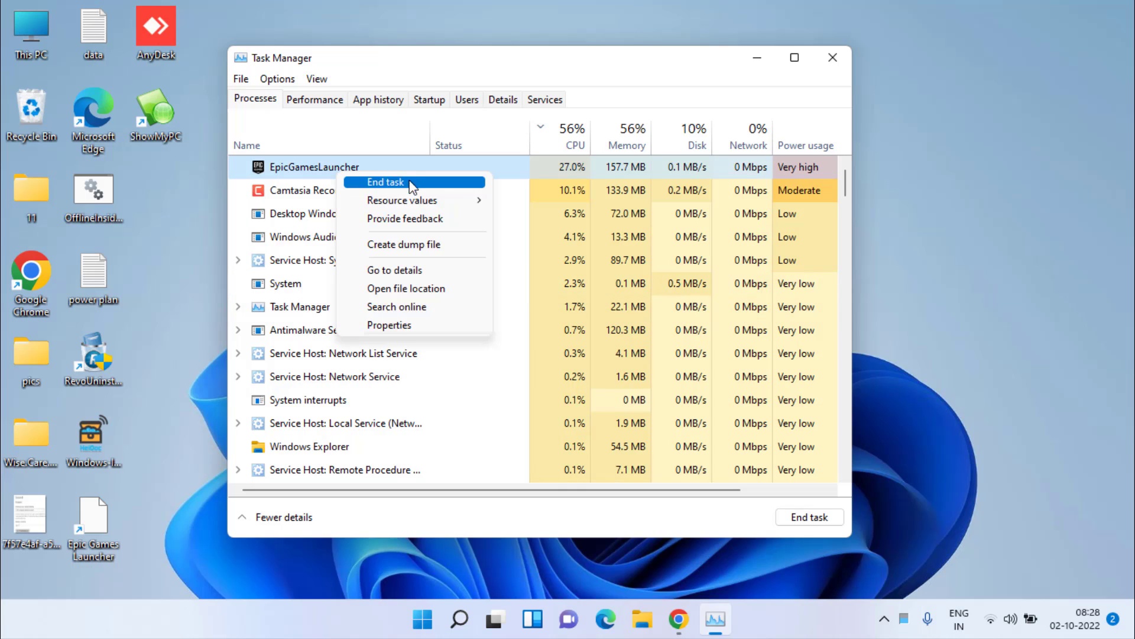
{"action": "left_click", "coordinate": [406, 183]}
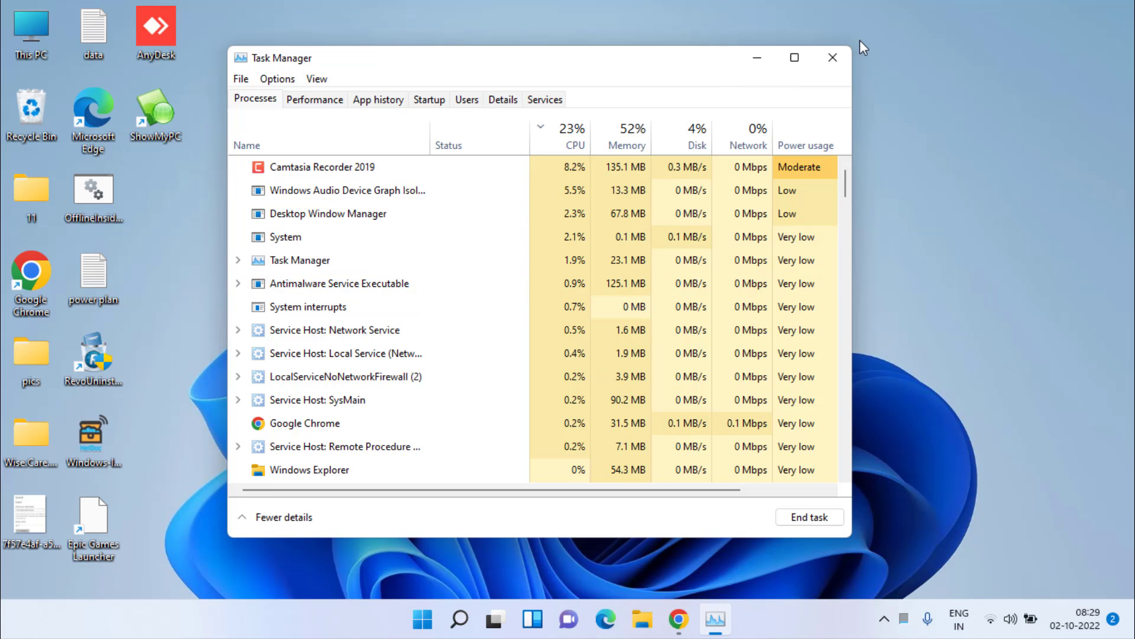
{"action": "left_click", "coordinate": [840, 53]}
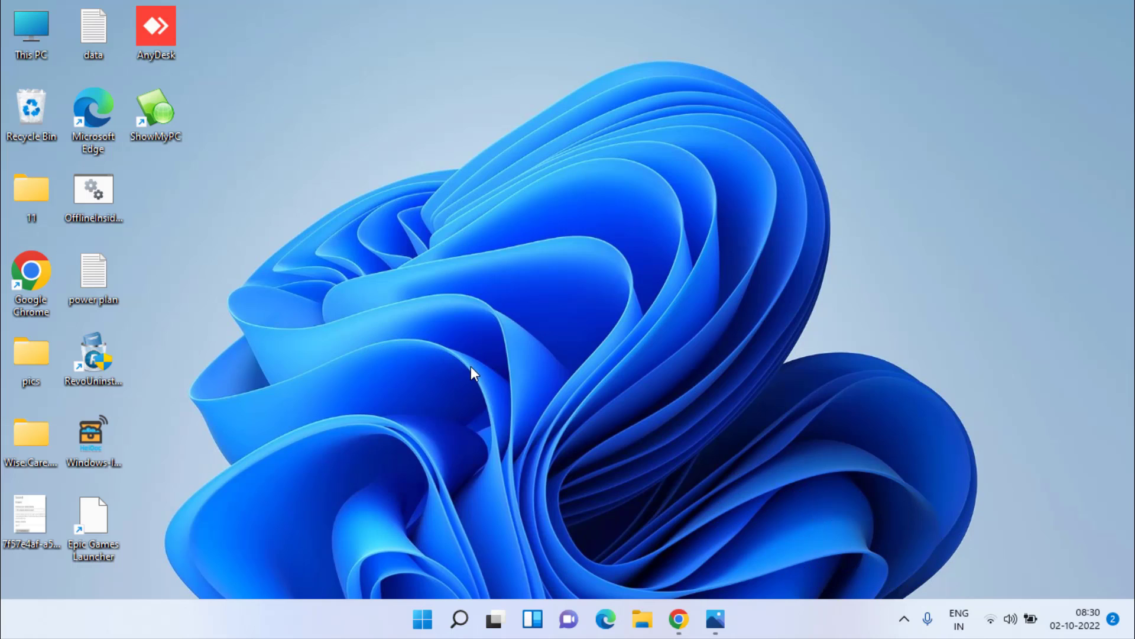
{"action": "left_click", "coordinate": [720, 615]}
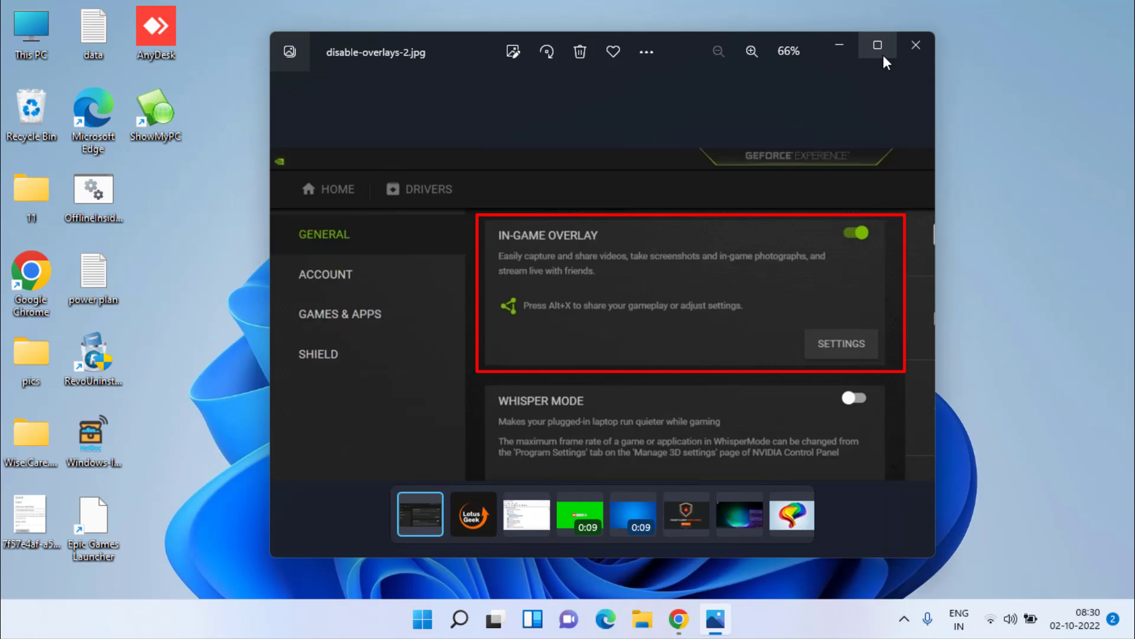
{"action": "left_click", "coordinate": [907, 56]}
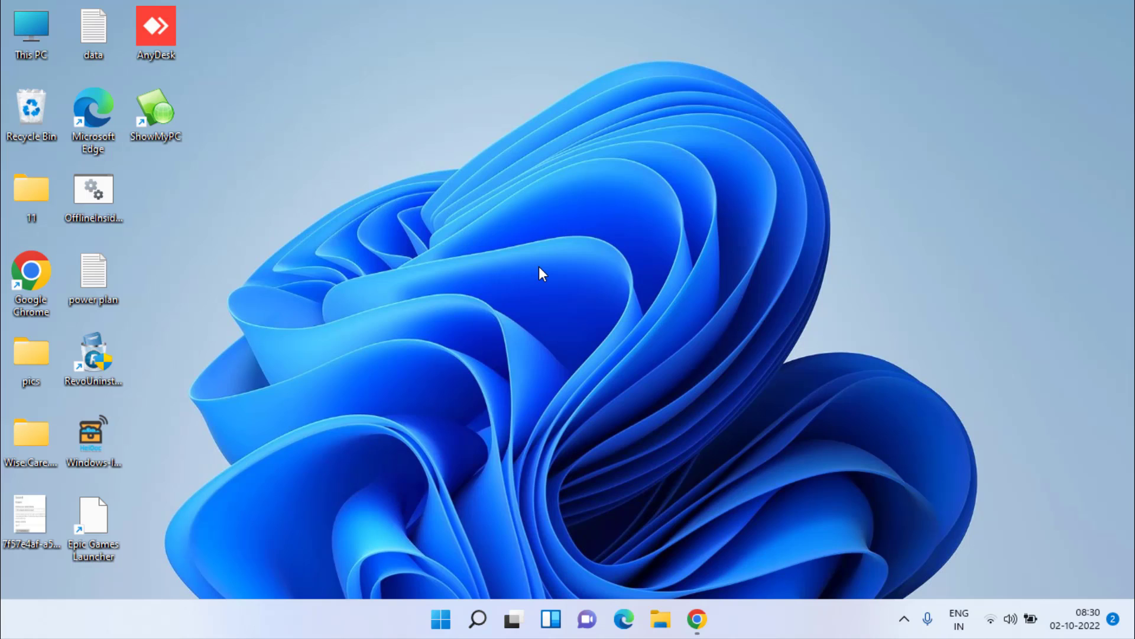
- Browse File Explorer to the C:\Program Files\EA\AC folder
{"action": "key", "text": "super+e"}
{"action": "double_click", "coordinate": [328, 337]}
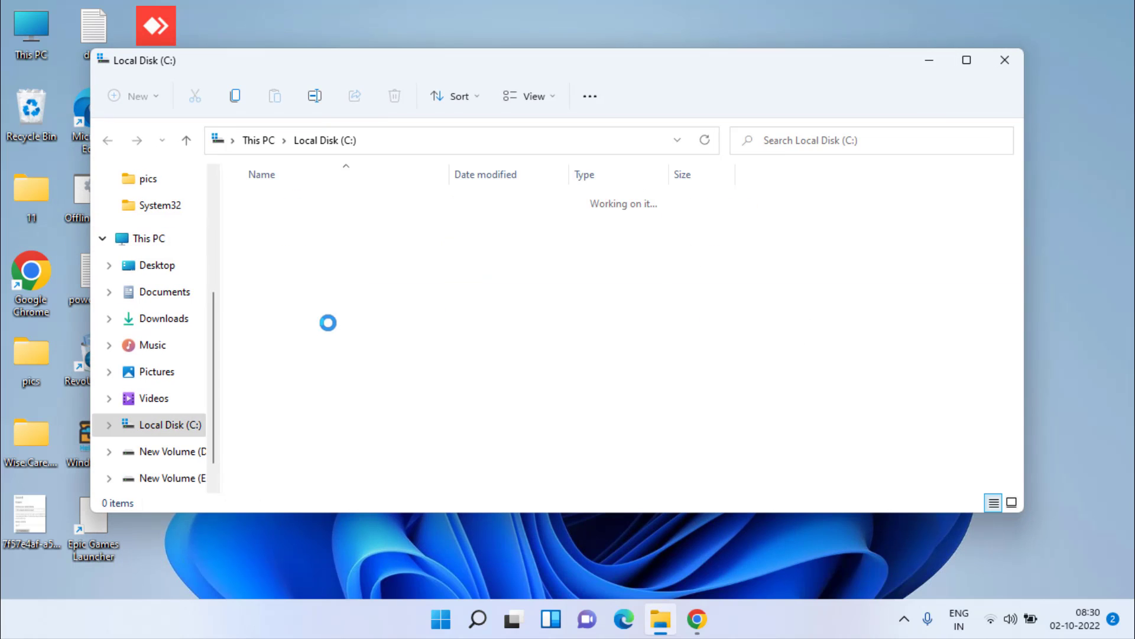
{"action": "scroll", "coordinate": [293, 392], "scroll_direction": "down", "scroll_amount": 4}
{"action": "left_click", "coordinate": [307, 204]}
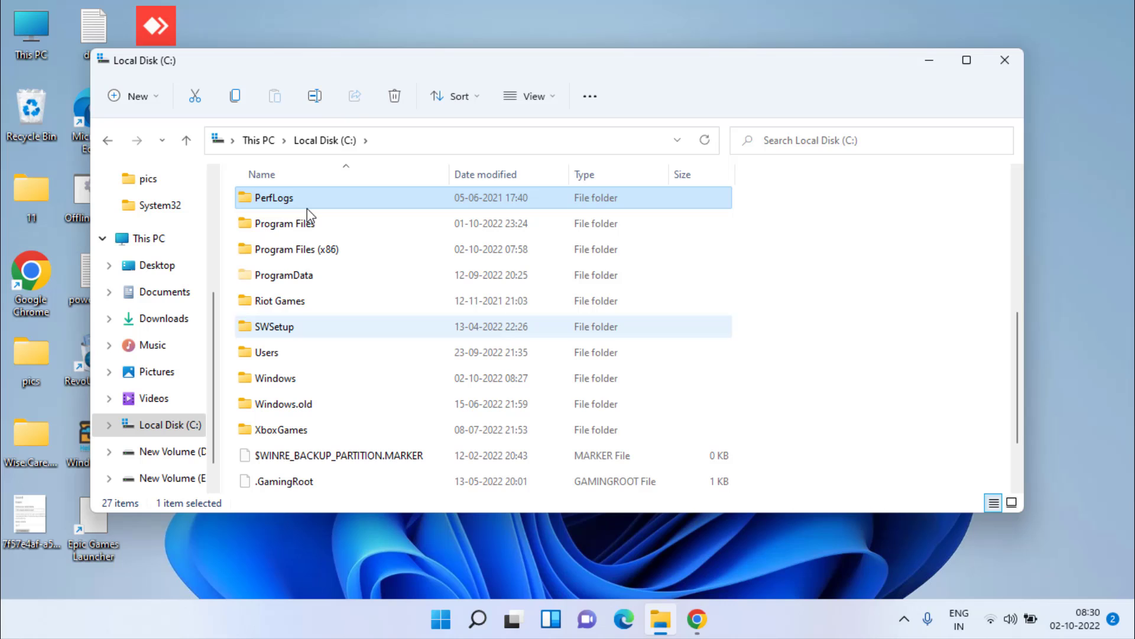
{"action": "double_click", "coordinate": [308, 225]}
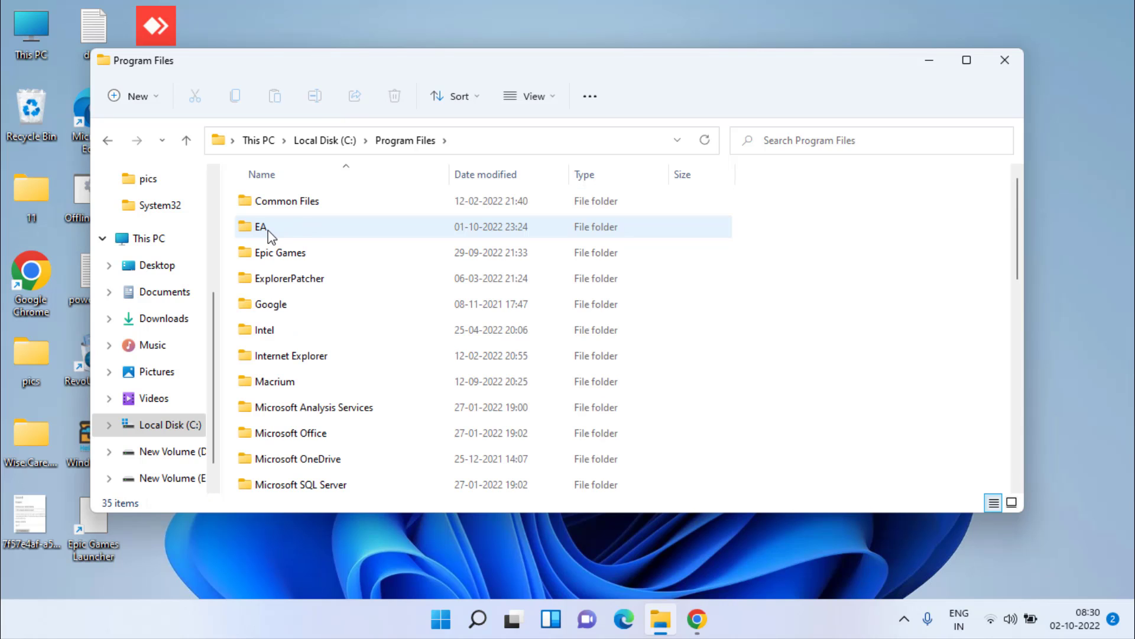
{"action": "double_click", "coordinate": [268, 230]}
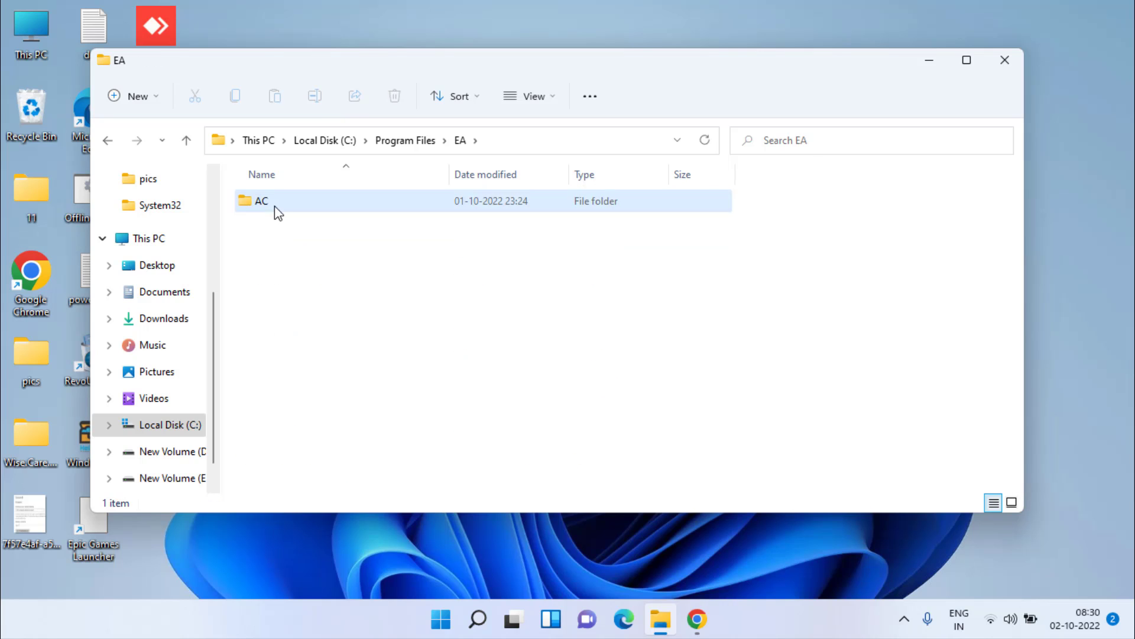
{"action": "double_click", "coordinate": [275, 206]}
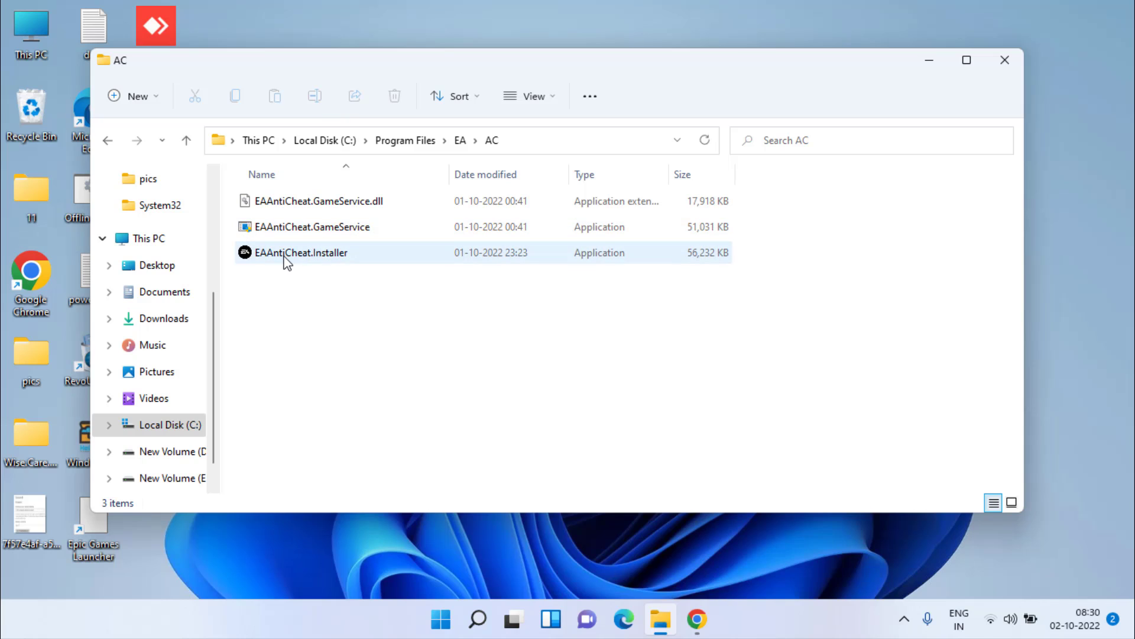
- Run EAAntiCheat.Installer, uninstall it from installed FIFA 23, and close both windows
{"action": "left_click", "coordinate": [328, 256]}
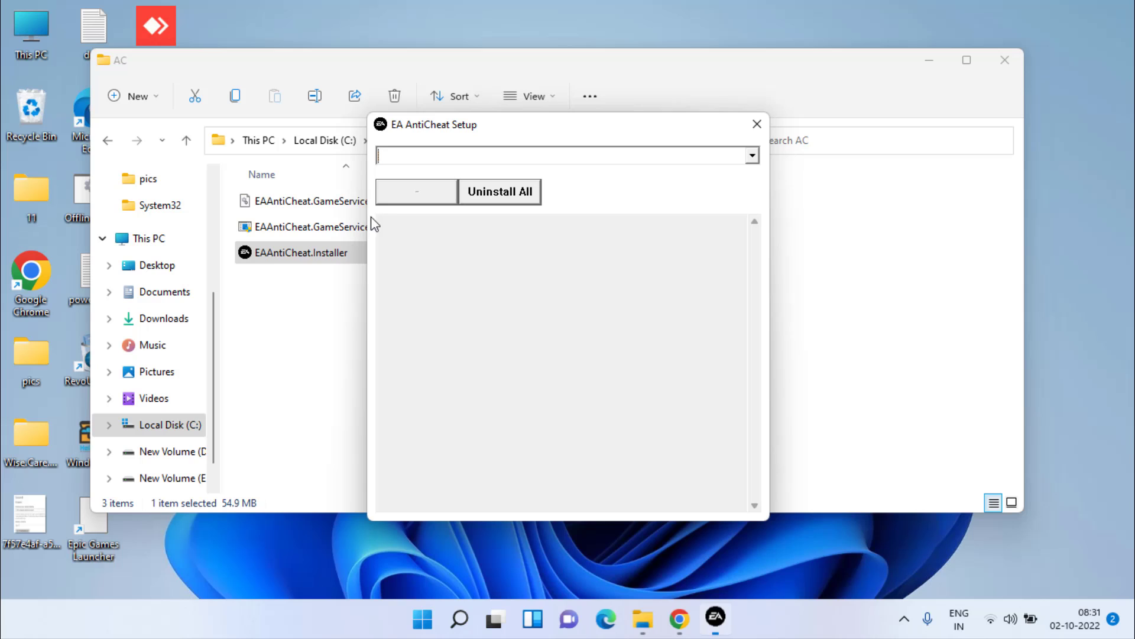
{"action": "left_click", "coordinate": [584, 158]}
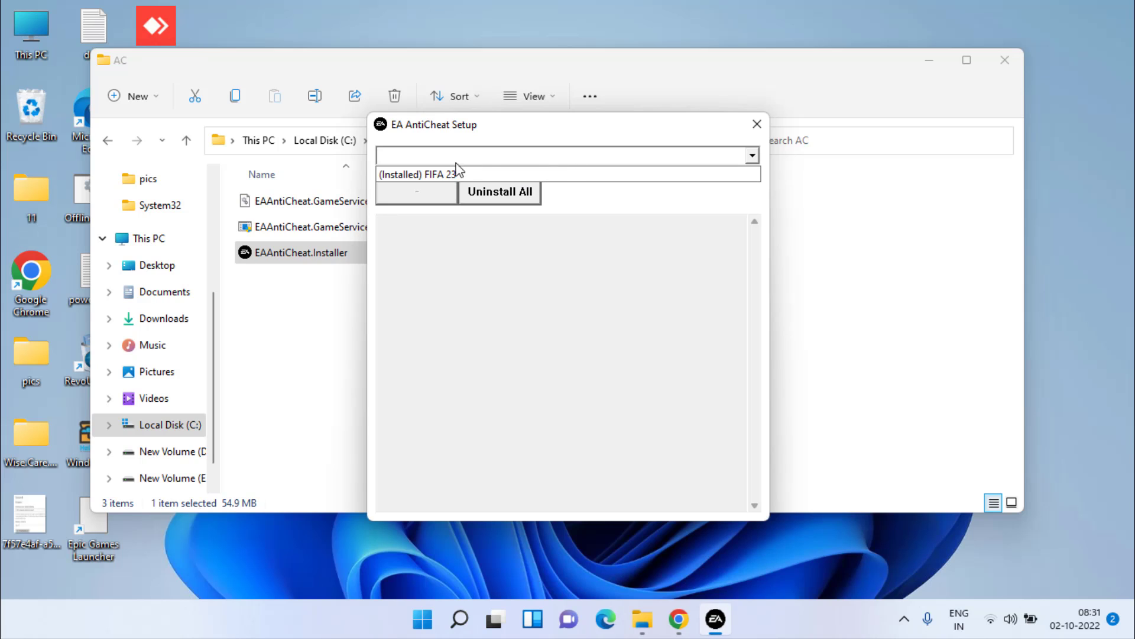
{"action": "left_click", "coordinate": [427, 177]}
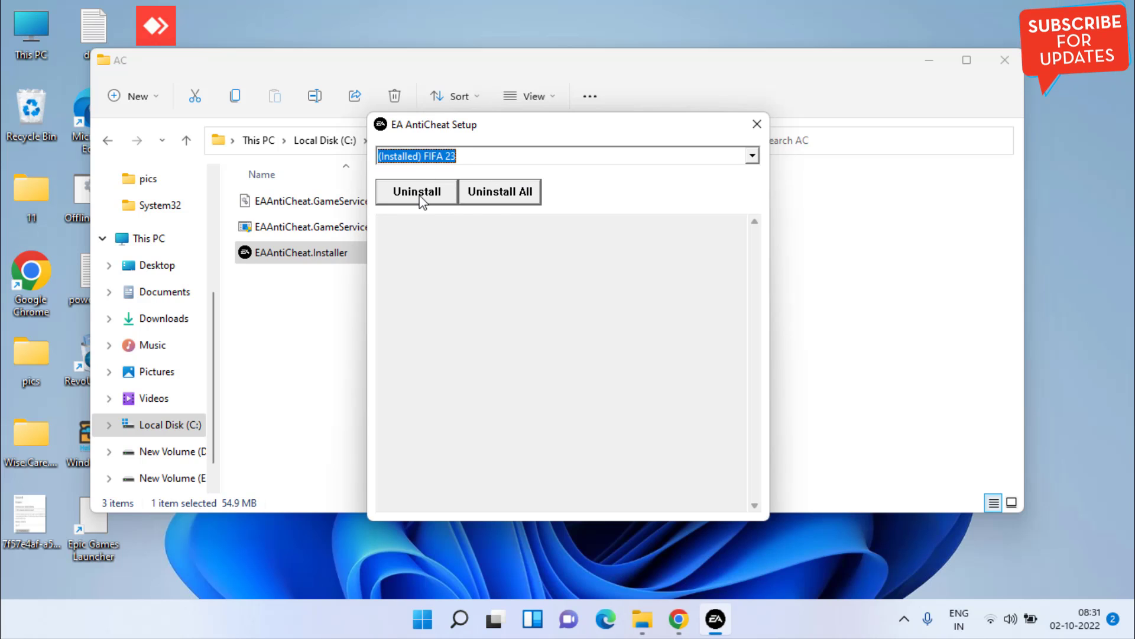
{"action": "left_click", "coordinate": [417, 193]}
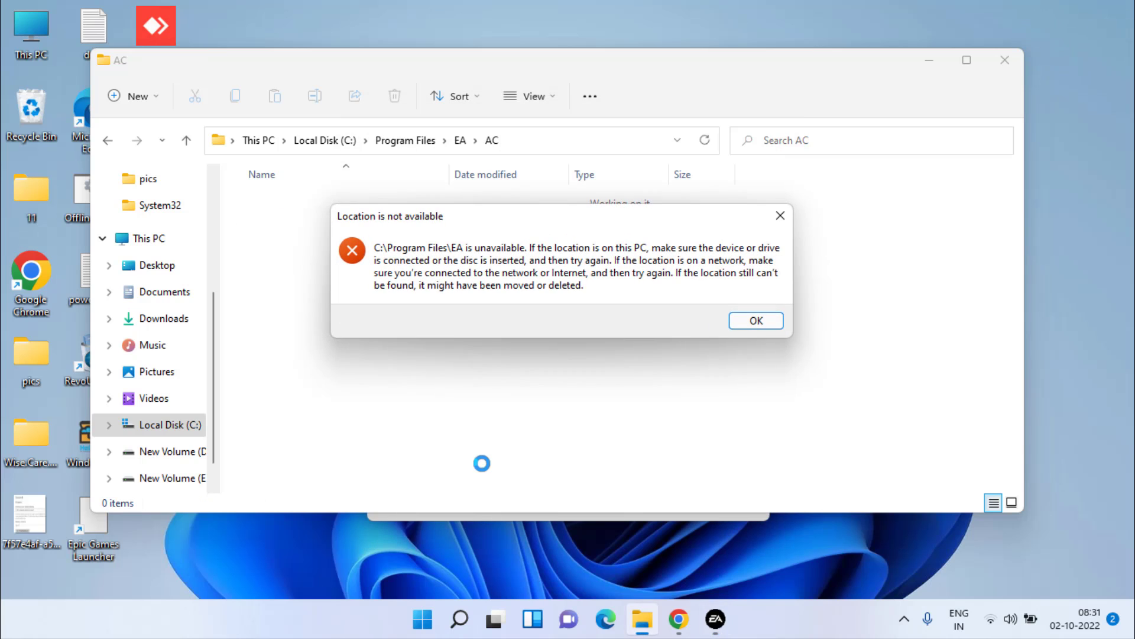
{"action": "left_click", "coordinate": [748, 324]}
{"action": "left_click", "coordinate": [1005, 60]}
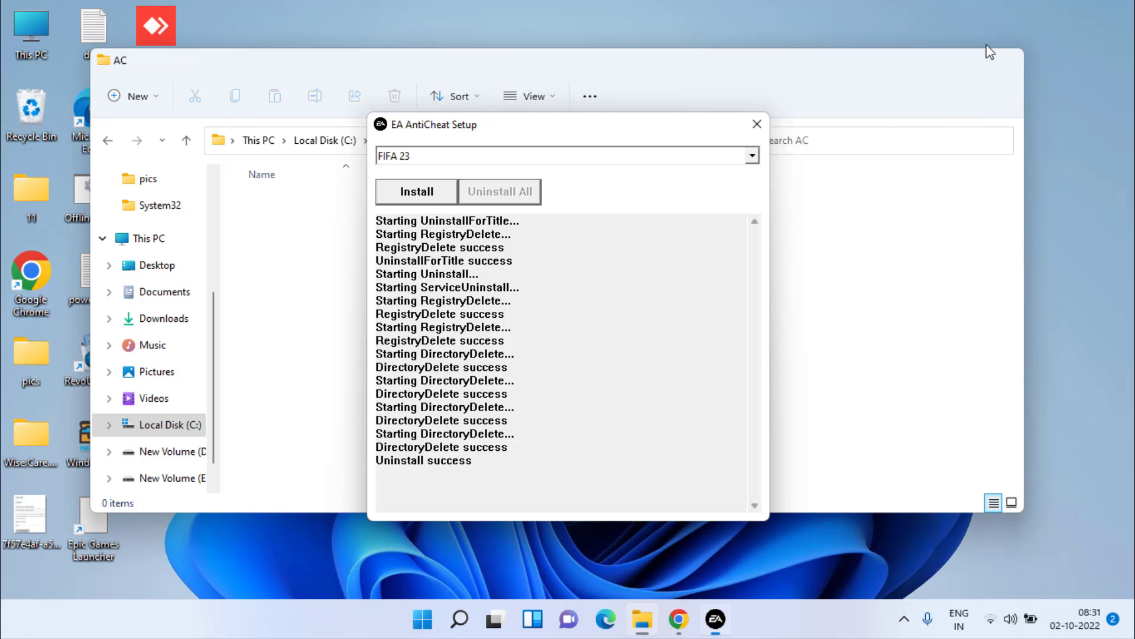
{"action": "left_click", "coordinate": [763, 123]}
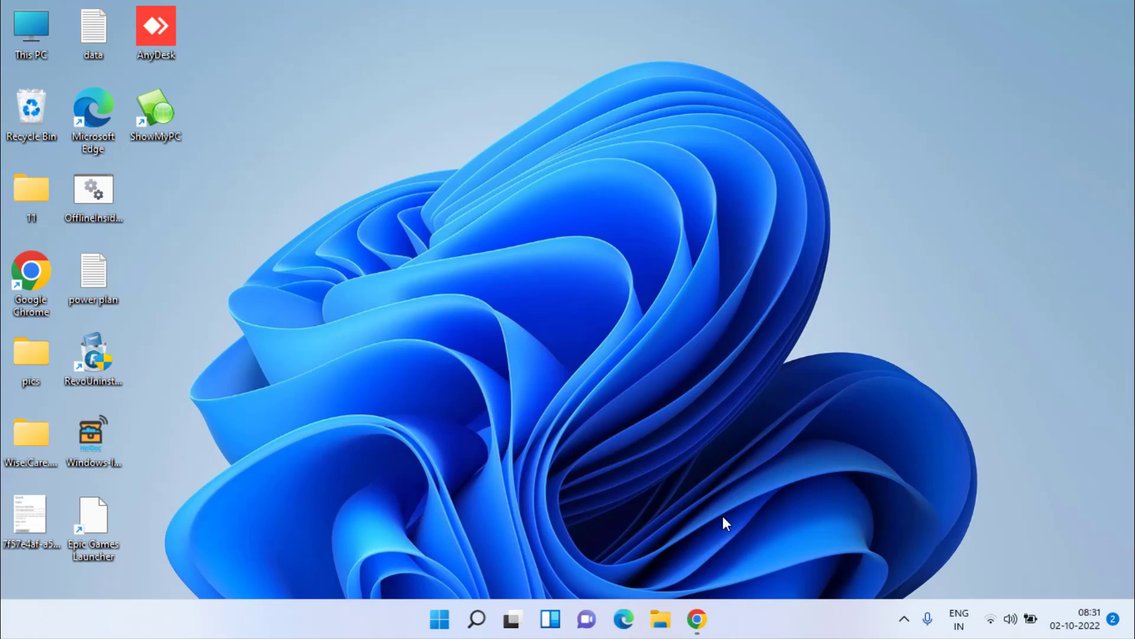
- Download the EA AntiCheat installer from the help.ea.com page and save it to the Desktop
{"action": "left_click", "coordinate": [697, 618]}
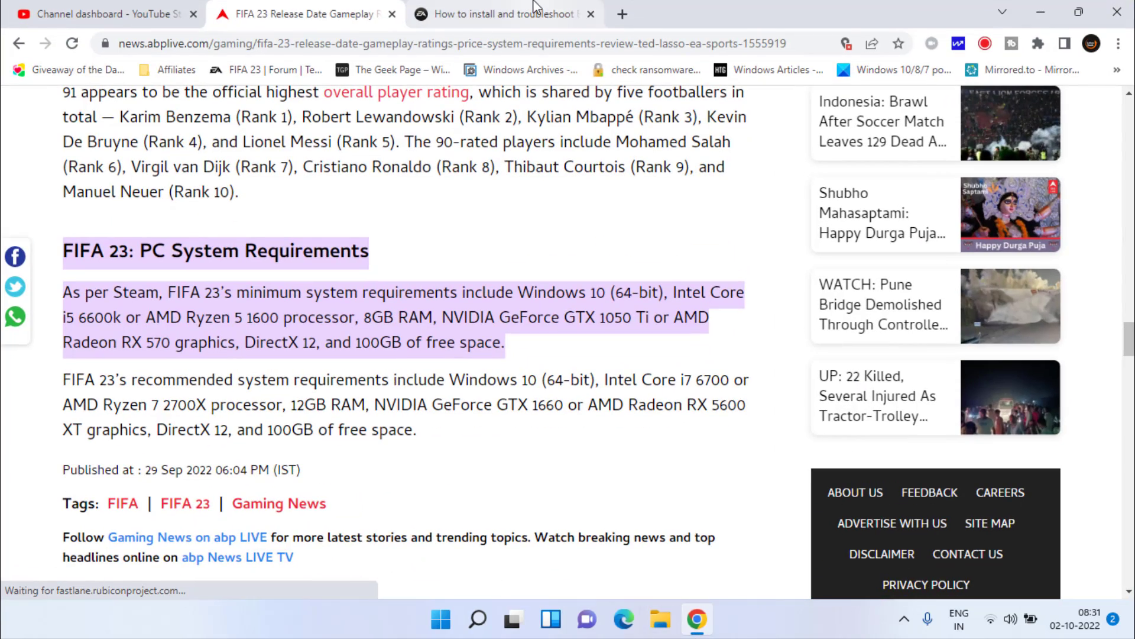
{"action": "left_click", "coordinate": [586, 5]}
{"action": "scroll", "coordinate": [355, 355], "scroll_direction": "down", "scroll_amount": 3}
{"action": "scroll", "coordinate": [392, 396], "scroll_direction": "down", "scroll_amount": 10}
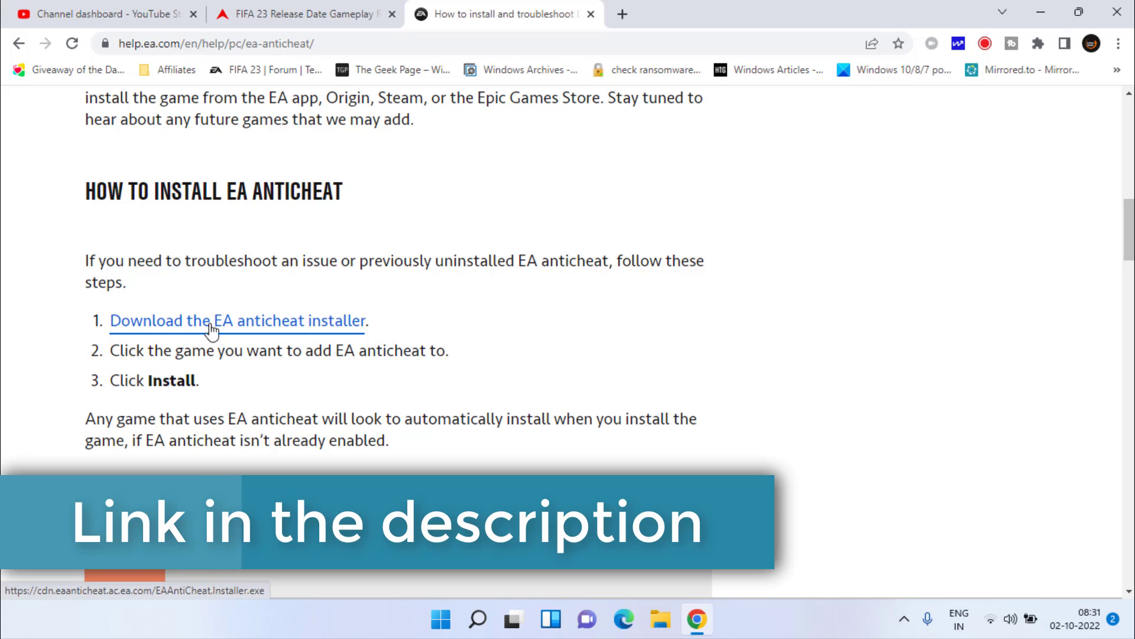
{"action": "left_click", "coordinate": [266, 330]}
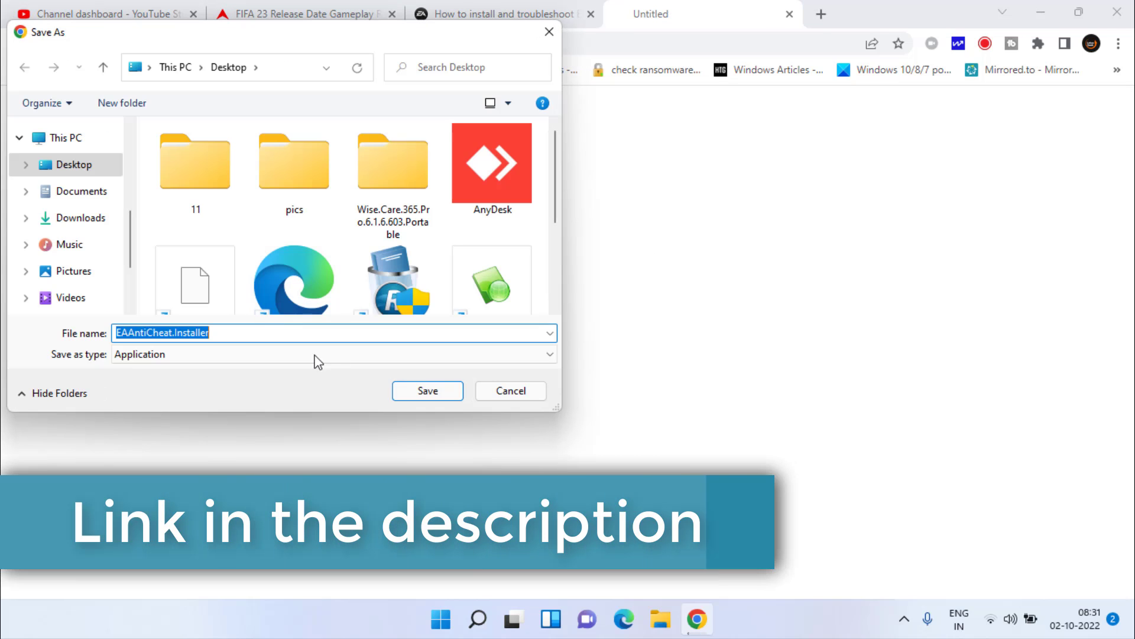
{"action": "left_click", "coordinate": [428, 392]}
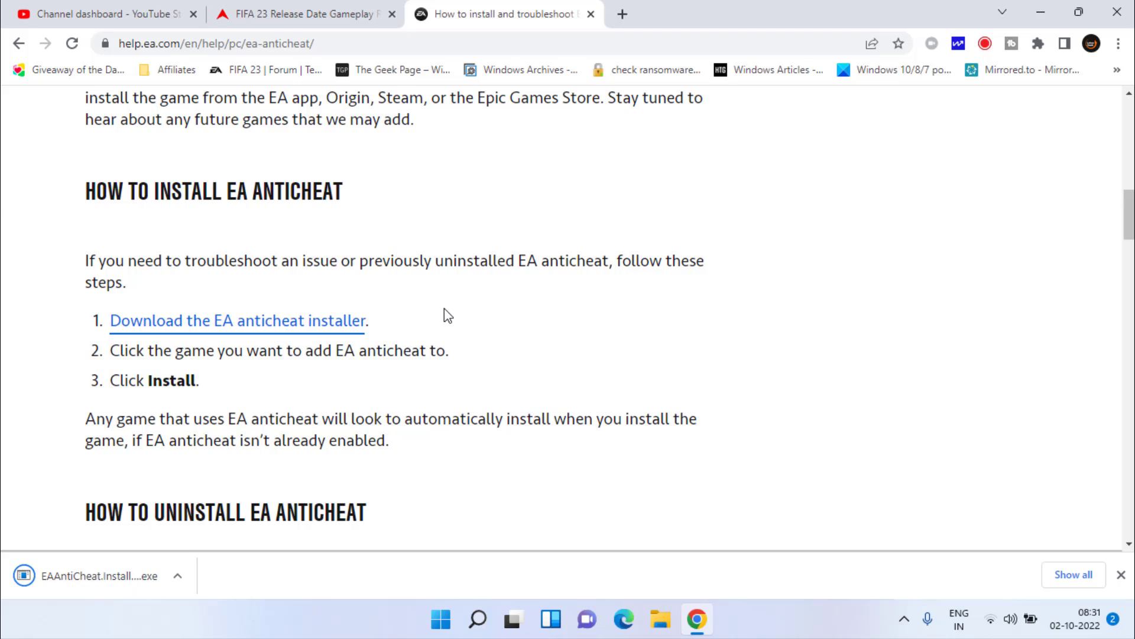
- Install EA AntiCheat for FIFA 23 with the downloaded installer, then close it and minimize Chrome
{"action": "left_click", "coordinate": [80, 577]}
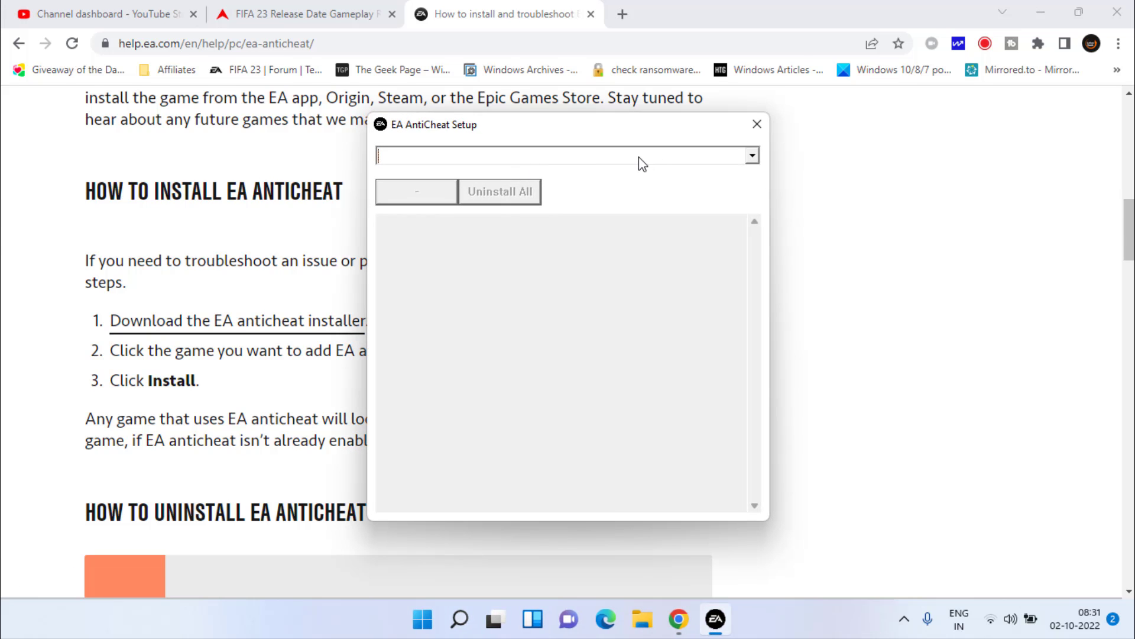
{"action": "left_click", "coordinate": [639, 157]}
{"action": "left_click", "coordinate": [395, 172]}
{"action": "left_click", "coordinate": [402, 188]}
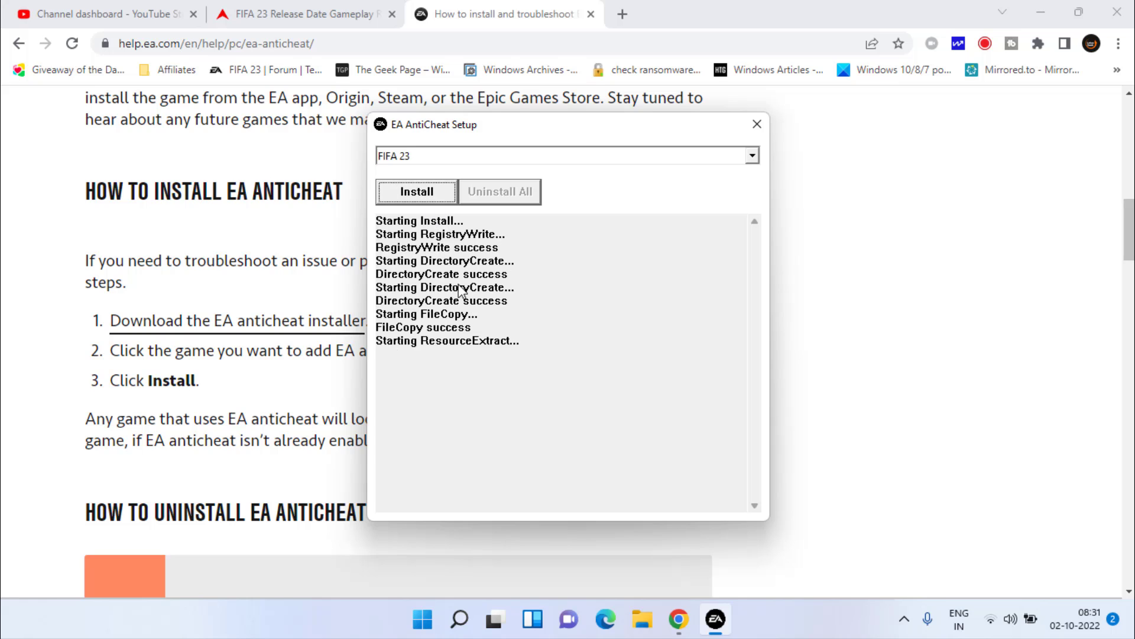
{"action": "left_click_drag", "start_coordinate": [457, 408], "coordinate": [372, 392]}
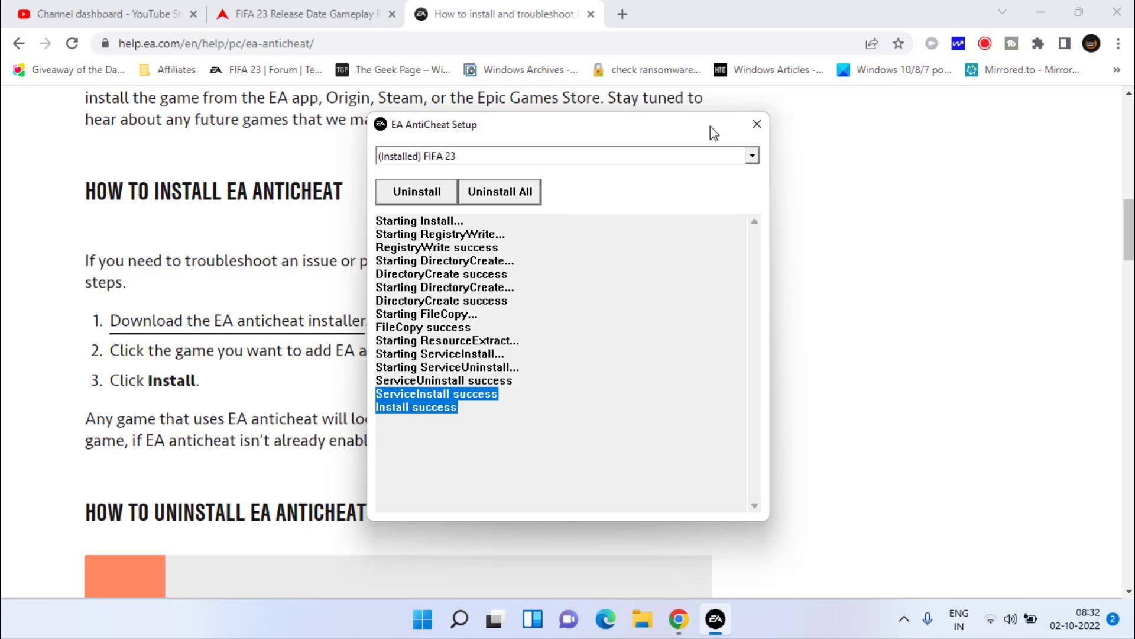
{"action": "left_click", "coordinate": [757, 123]}
{"action": "left_click", "coordinate": [1044, 12]}
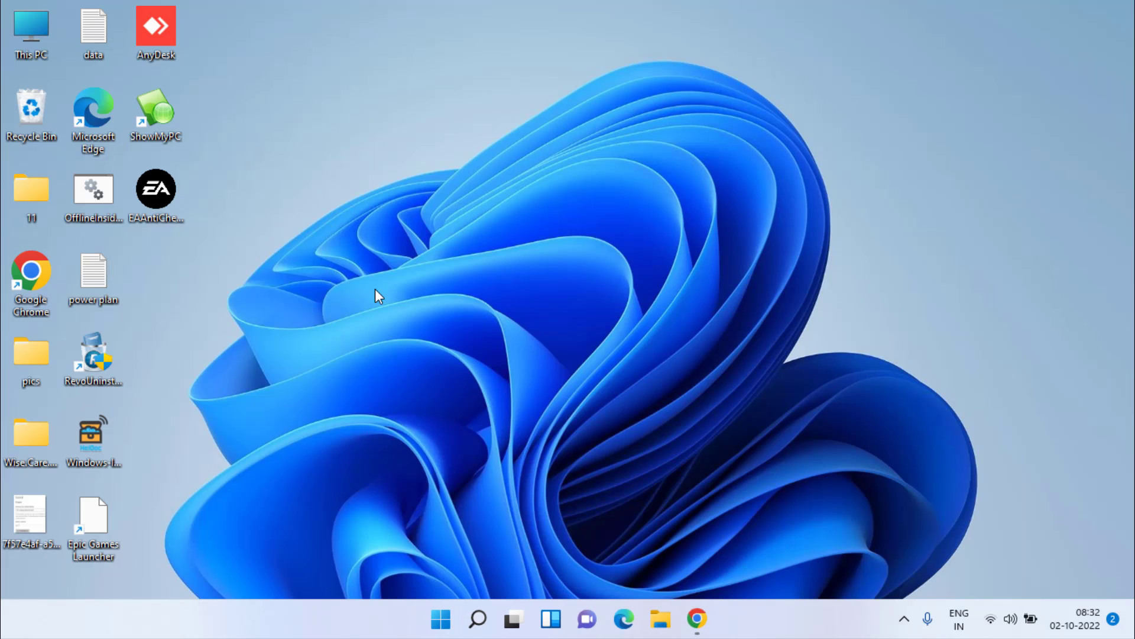